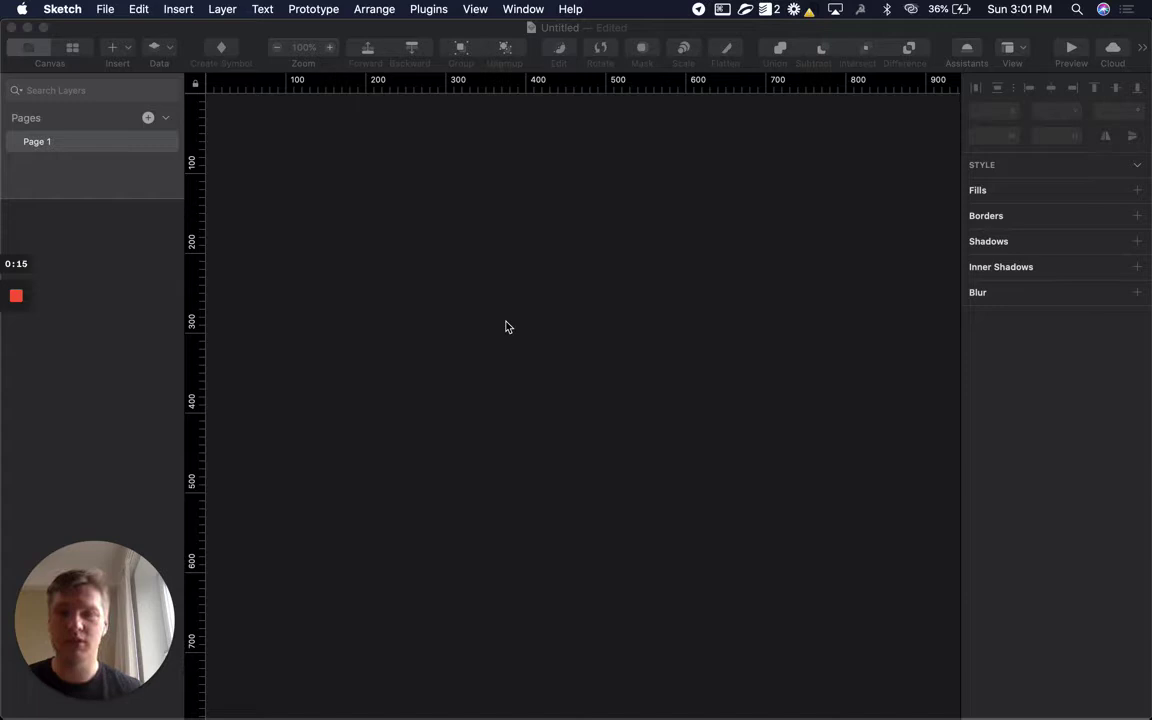
- Bring Chrome forward and review the raw data_linechart.json array of date, price and sales entries
mouse_move(1120, 250)
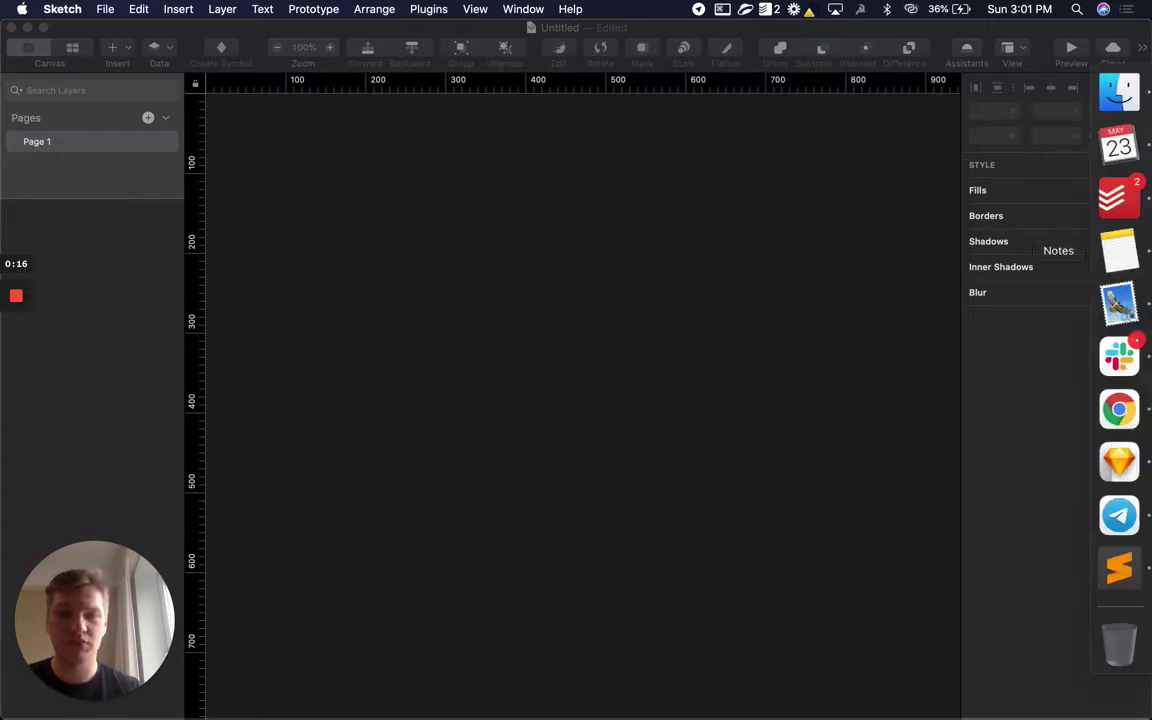
left_click(1120, 409)
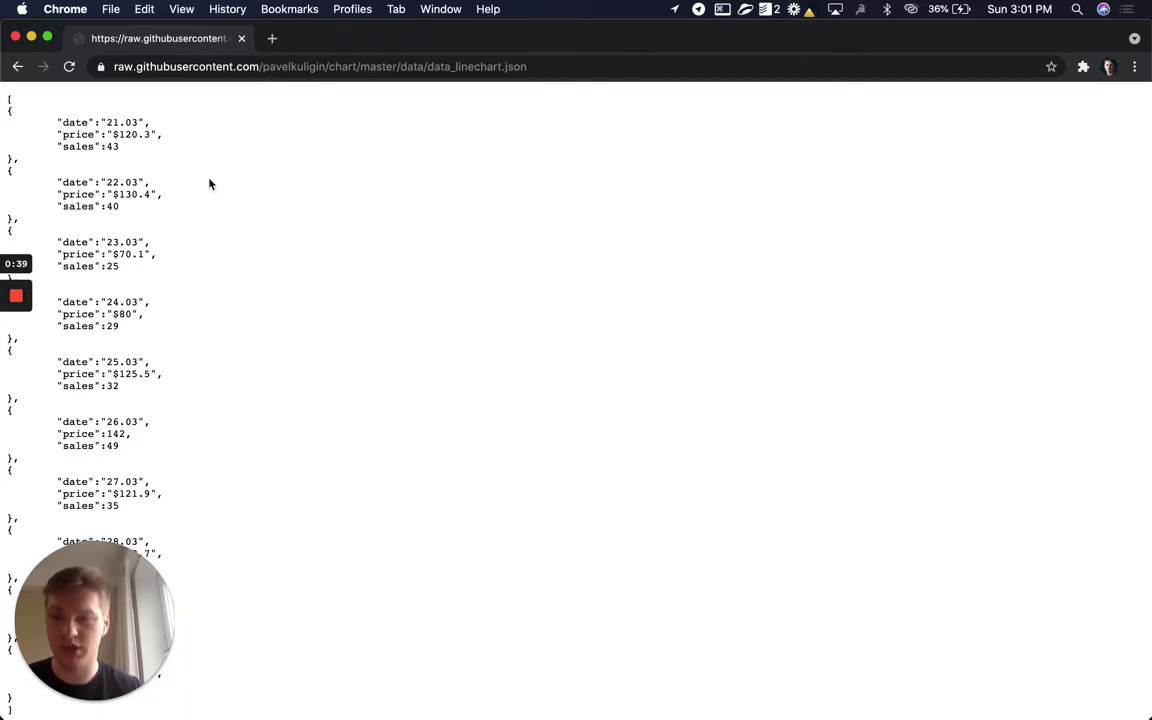
left_click(16, 103)
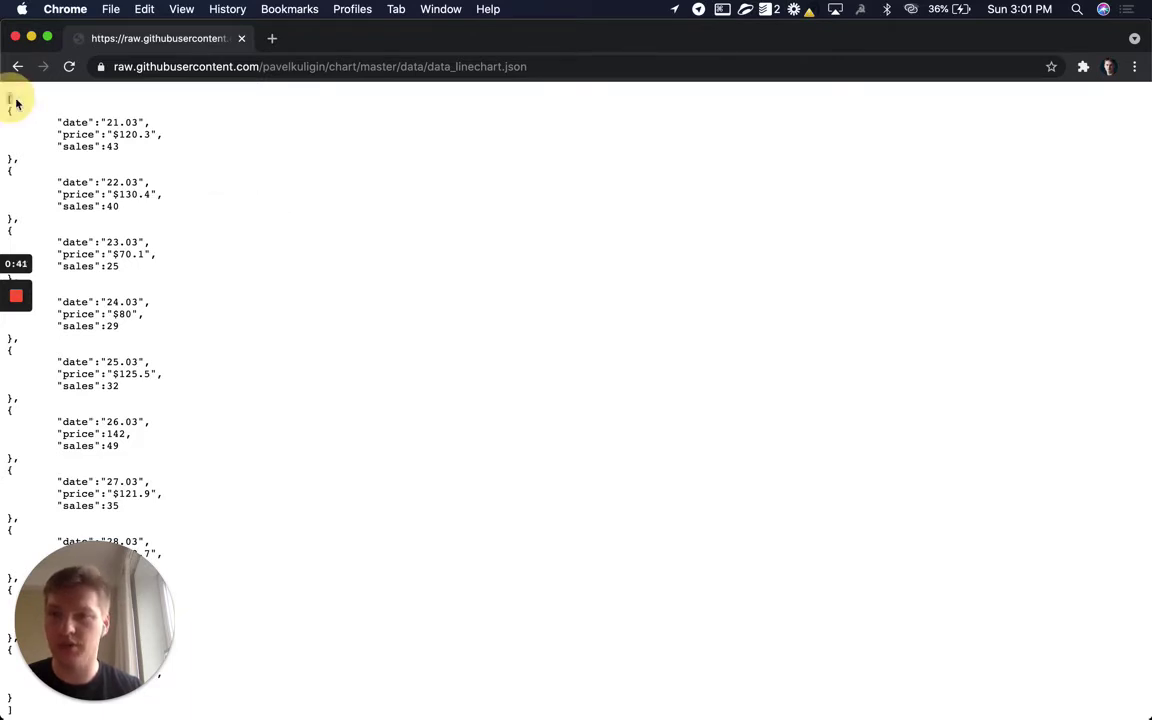
left_click(19, 106)
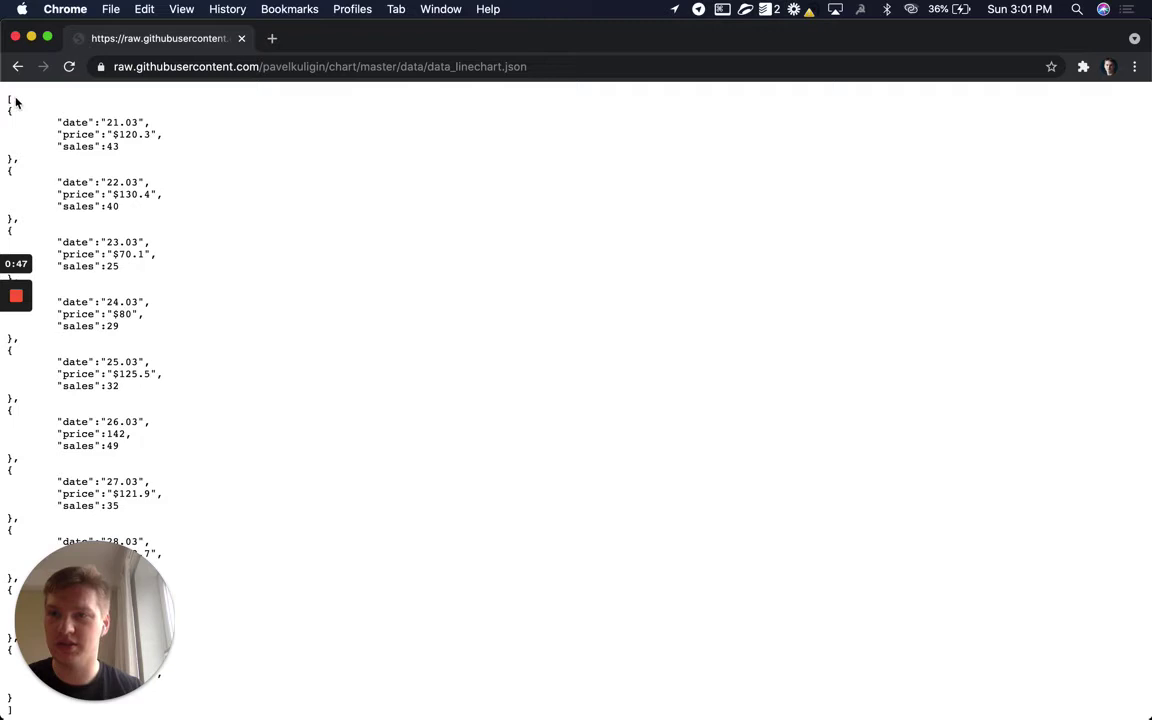
scroll(108, 259, "up", 1)
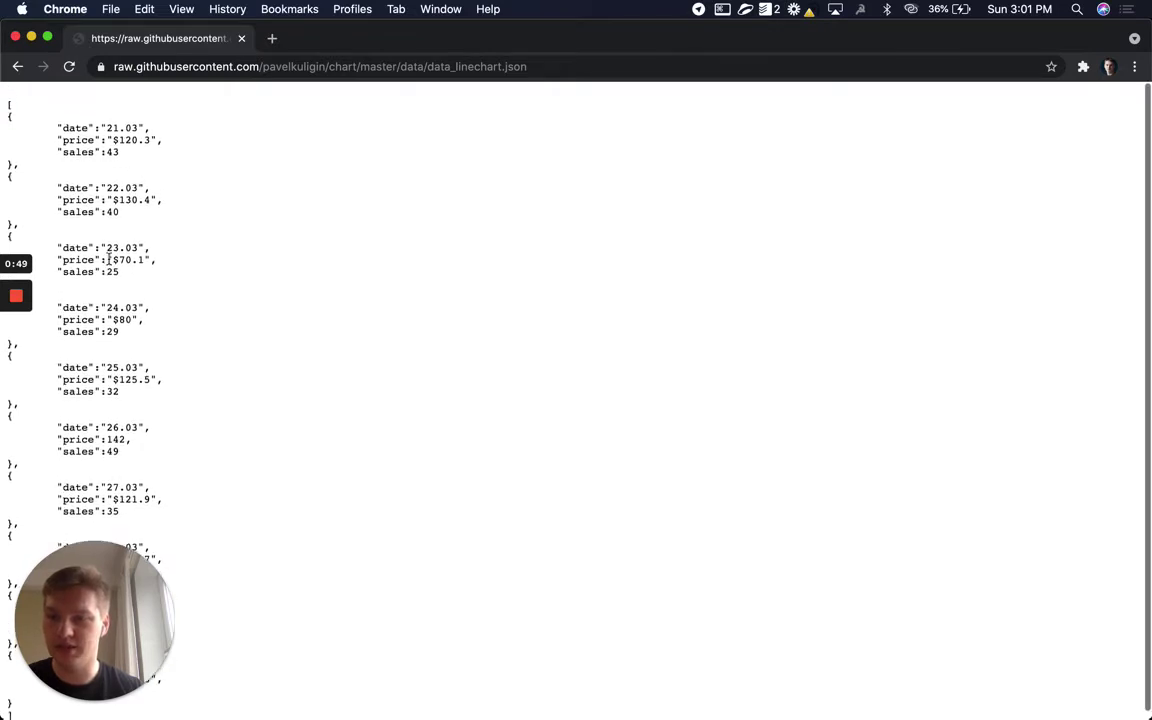
scroll(108, 259, "down", 1)
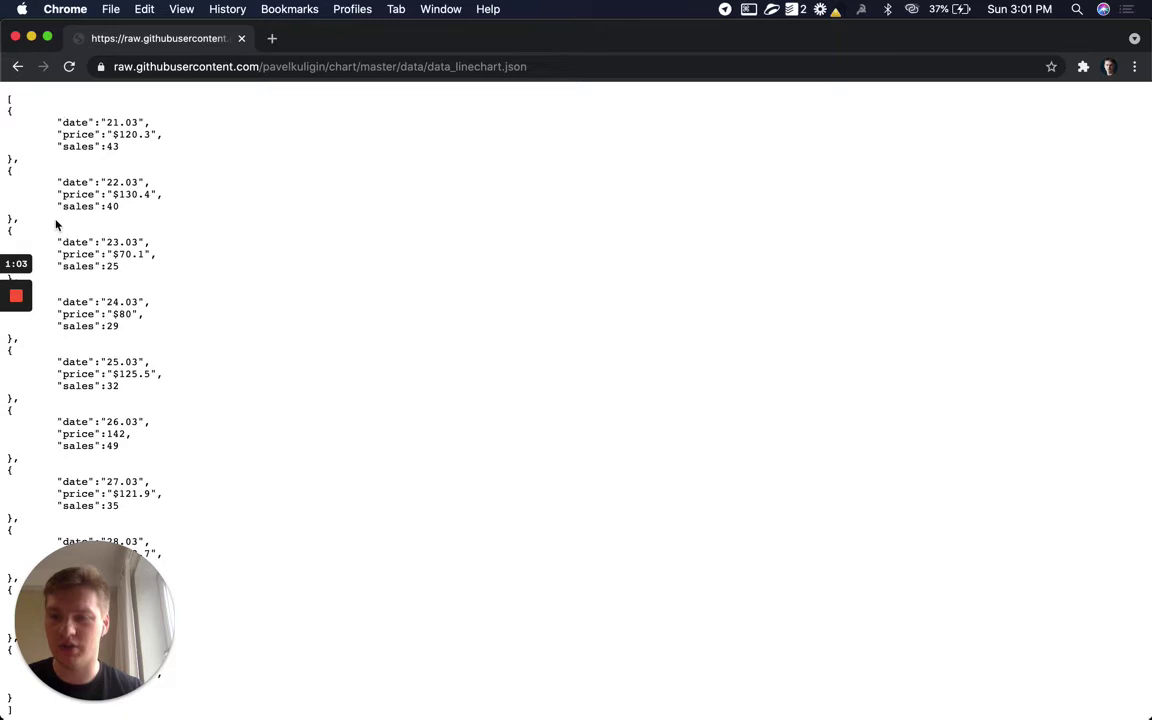
left_click_drag(57, 122, 94, 122)
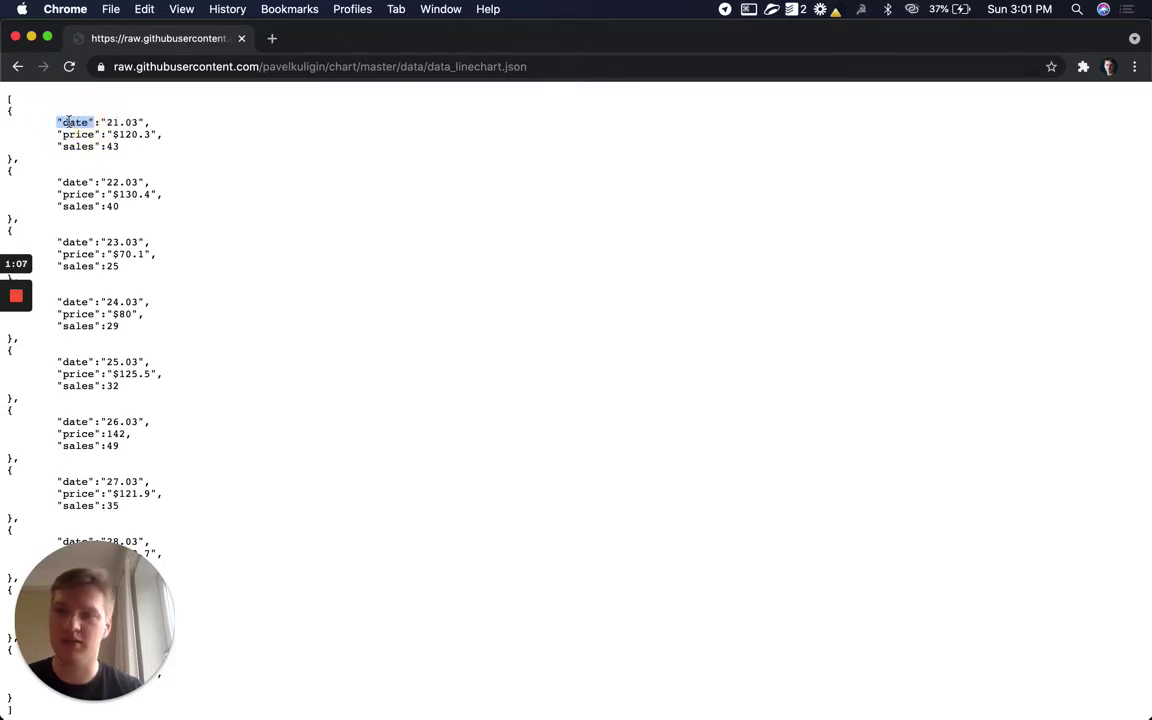
left_click_drag(101, 122, 141, 122)
left_click(85, 122)
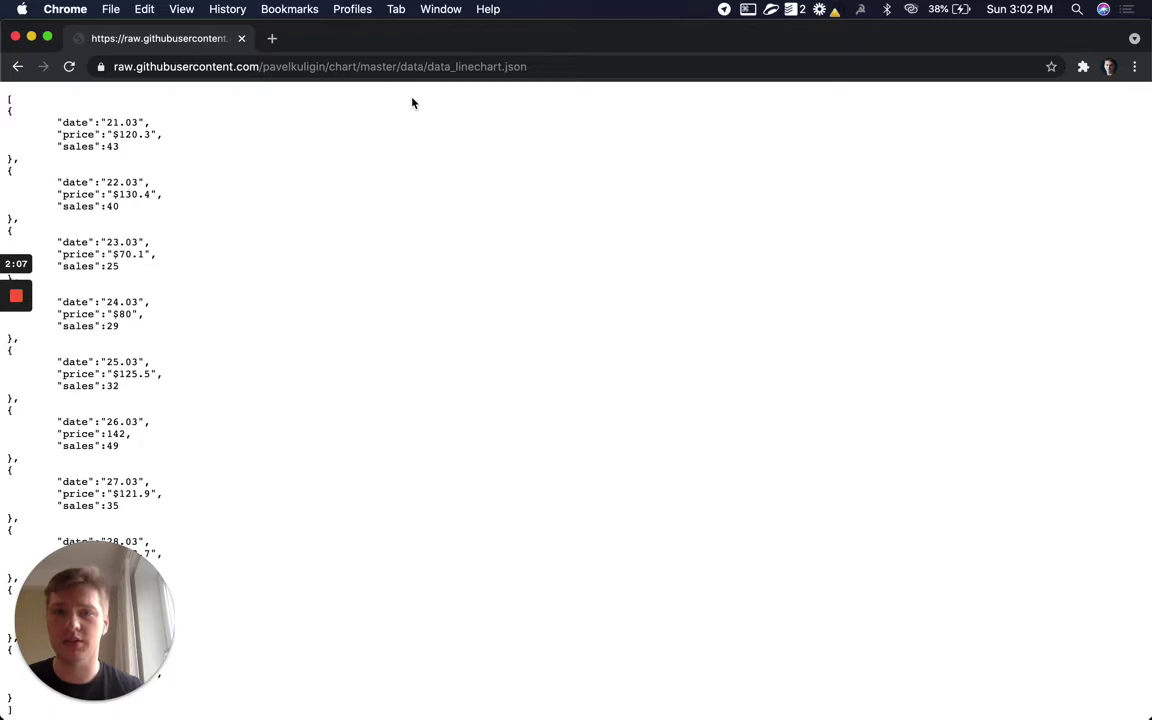
- In Sketch, draw a large 547 × 381 rectangle in the centre of the canvas
mouse_move(1119, 250)
left_click(1121, 462)
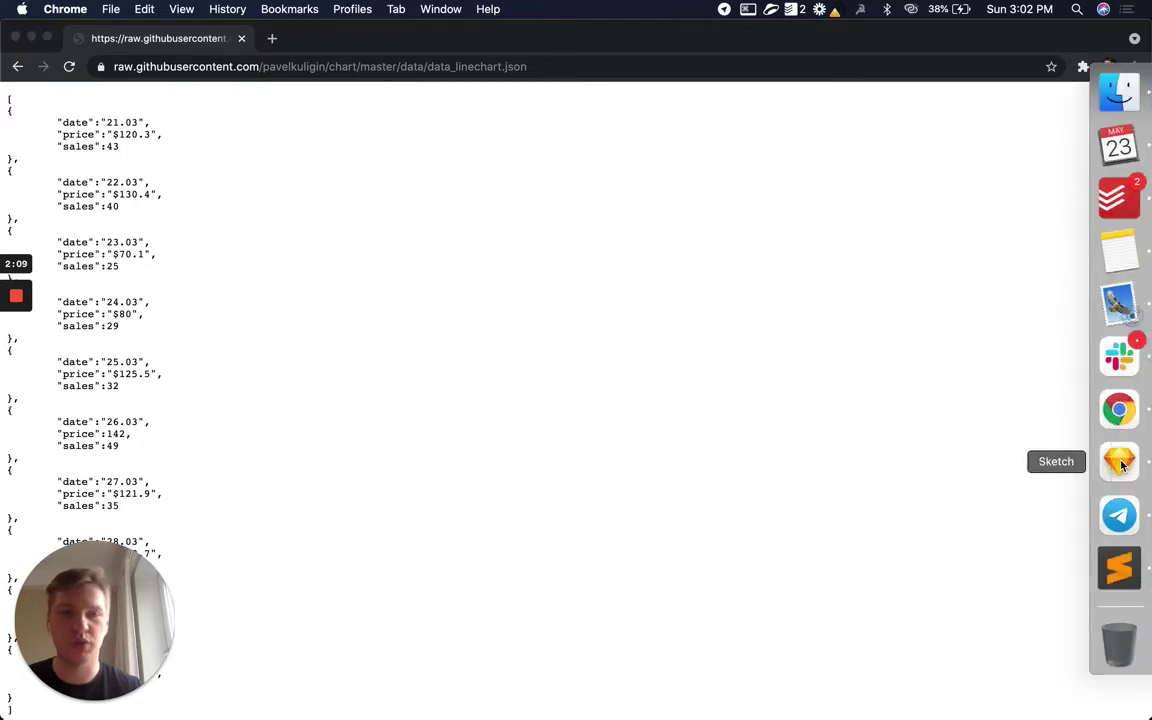
key("r")
left_click_drag(411, 238, 796, 516)
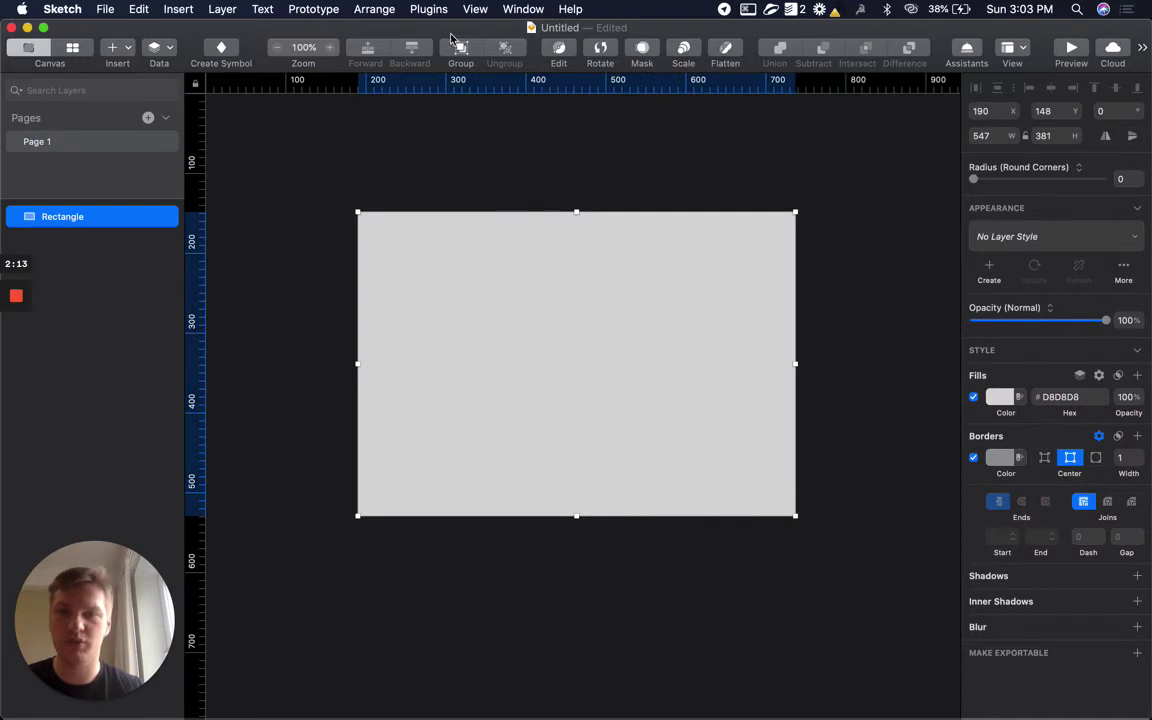
- Start a Chart Full line chart on the rectangle using JSON data, moving the dialog aside
left_click(428, 9)
mouse_move(527, 29)
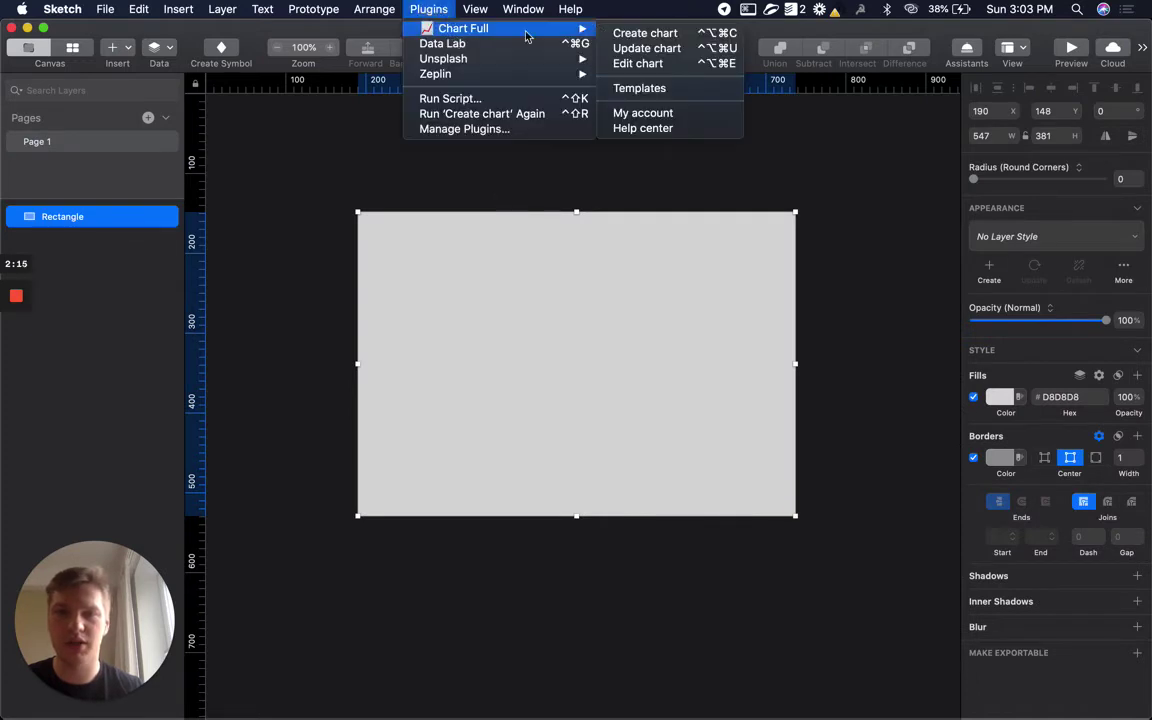
left_click(645, 33)
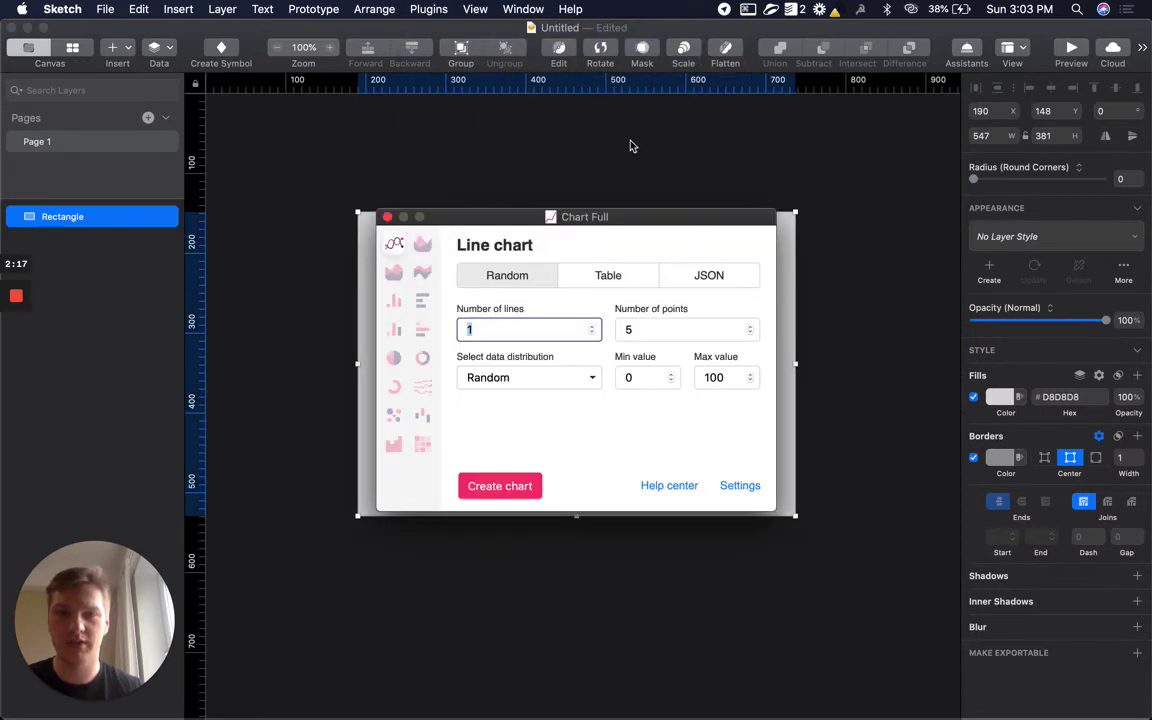
left_click(709, 275)
left_click_drag(624, 219, 786, 173)
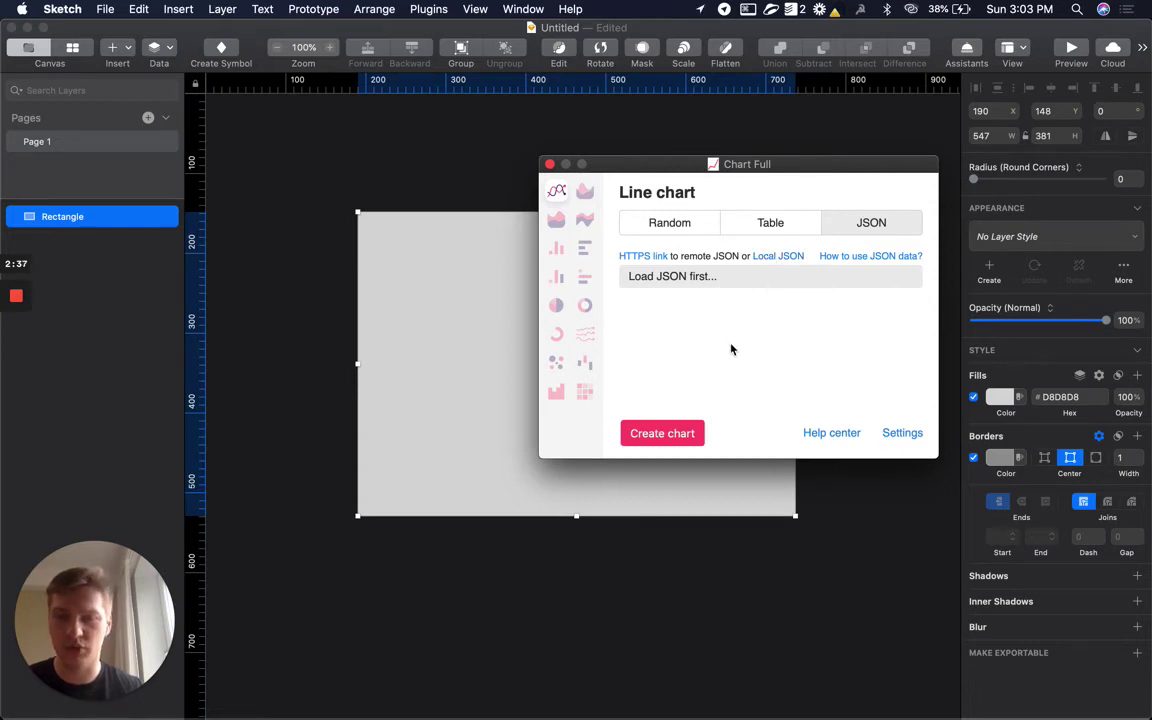
- Choose the HTTPS link option and copy the data_linechart.json address from Chrome
left_click(636, 259)
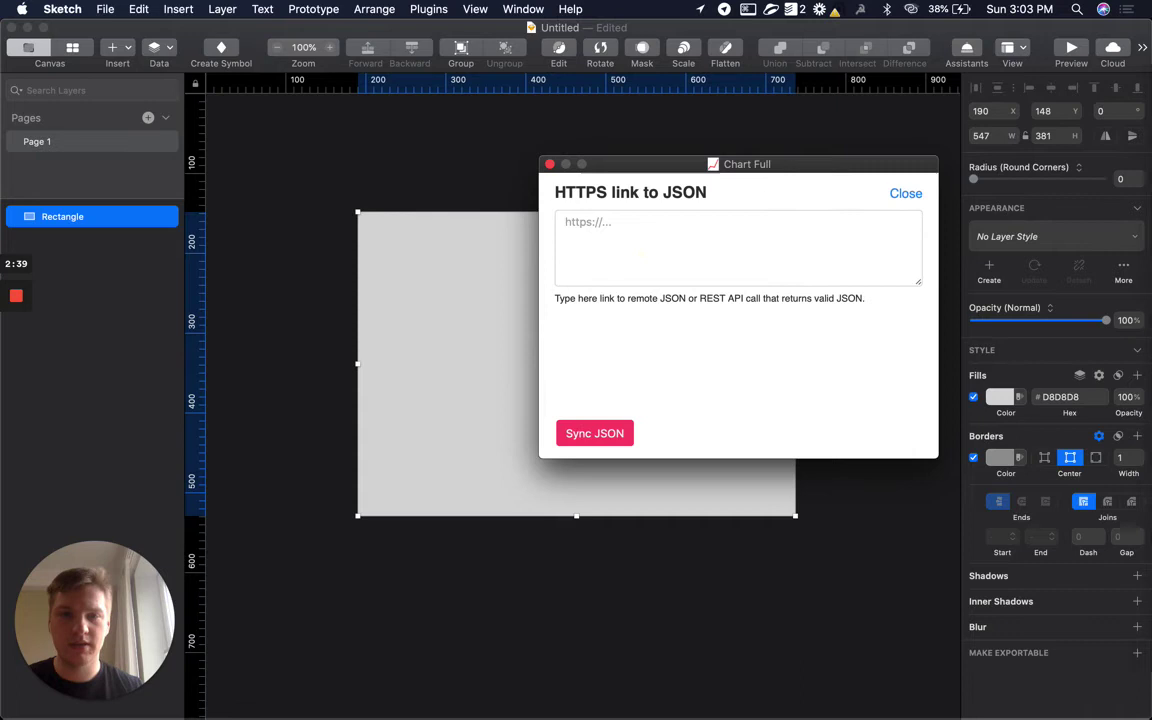
left_click(1120, 410)
left_click(537, 68)
key("super+c")
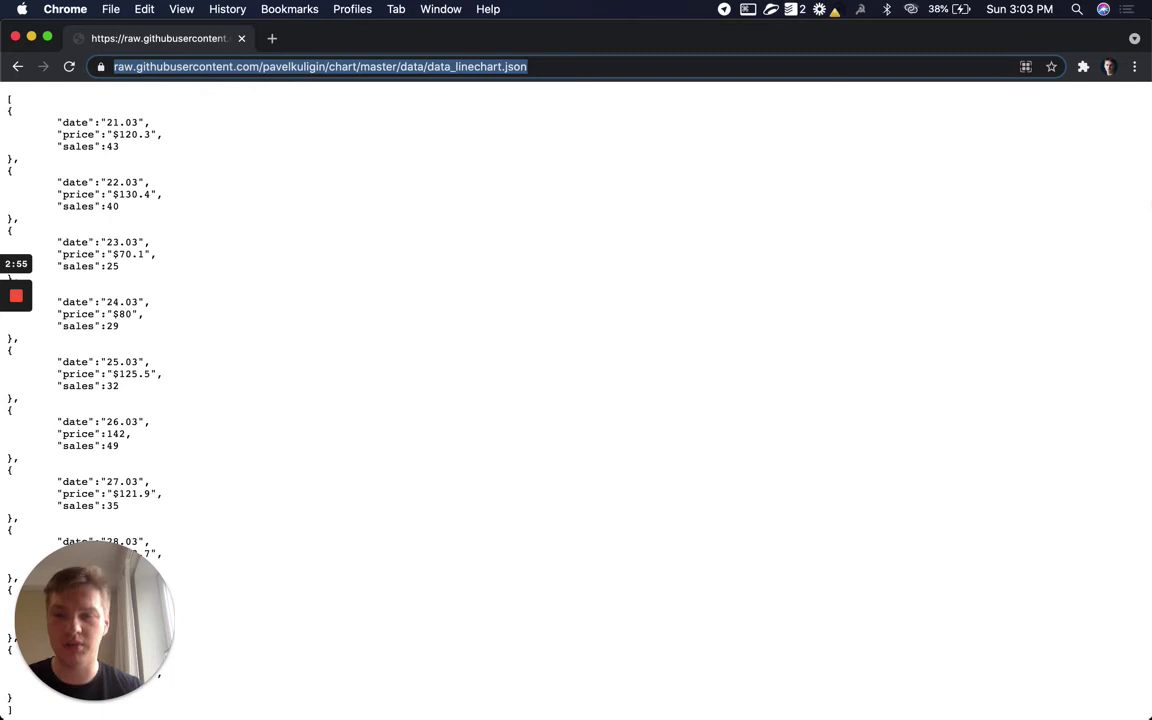
- Paste the JSON URL into the plugin's link field, sync it, and open the API link in Chrome
mouse_move(1140, 356)
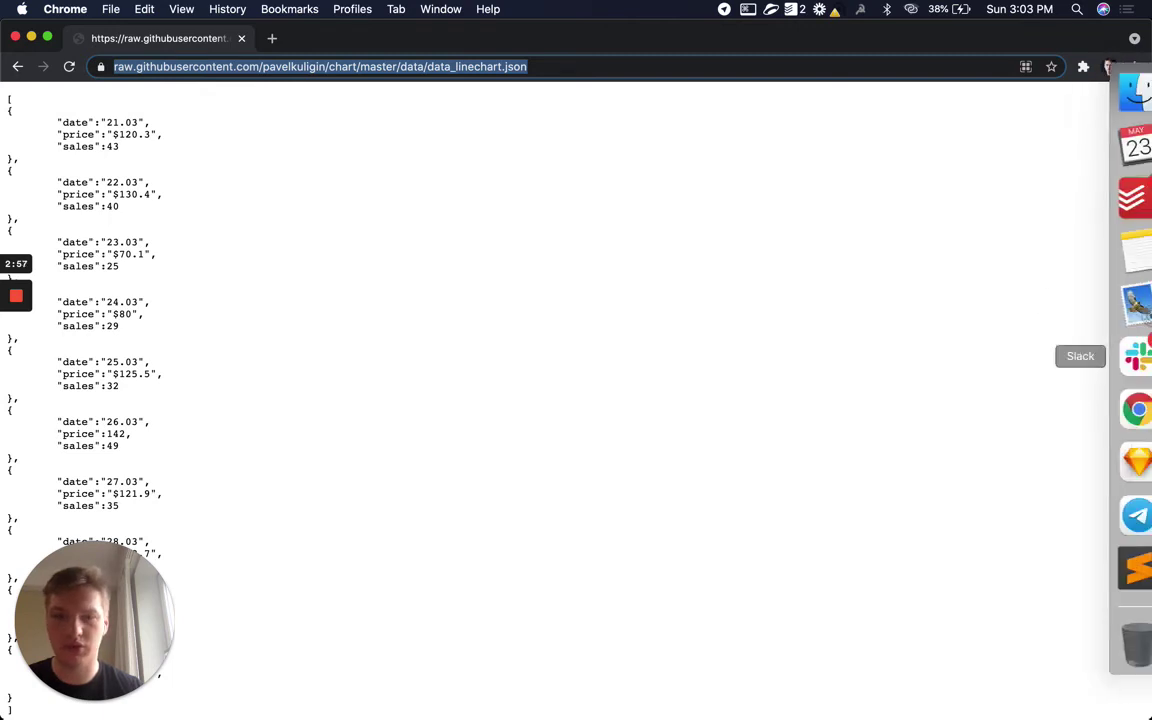
left_click(1138, 461)
left_click(680, 248)
key("super+v")
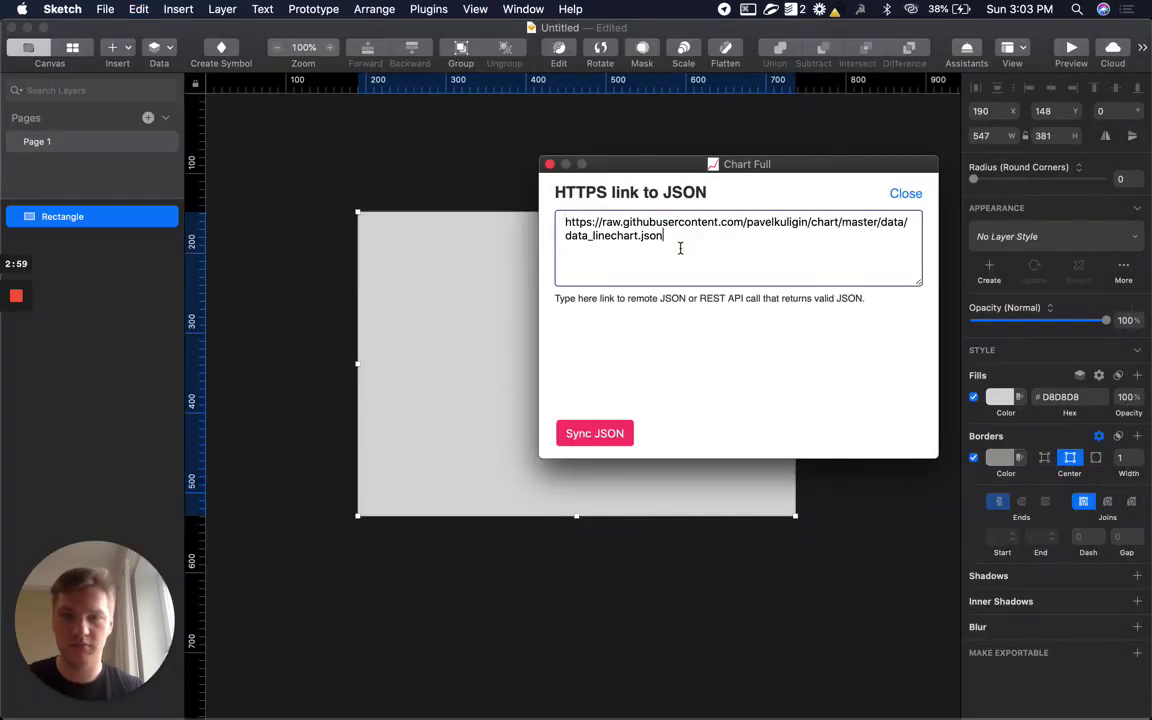
left_click(605, 433)
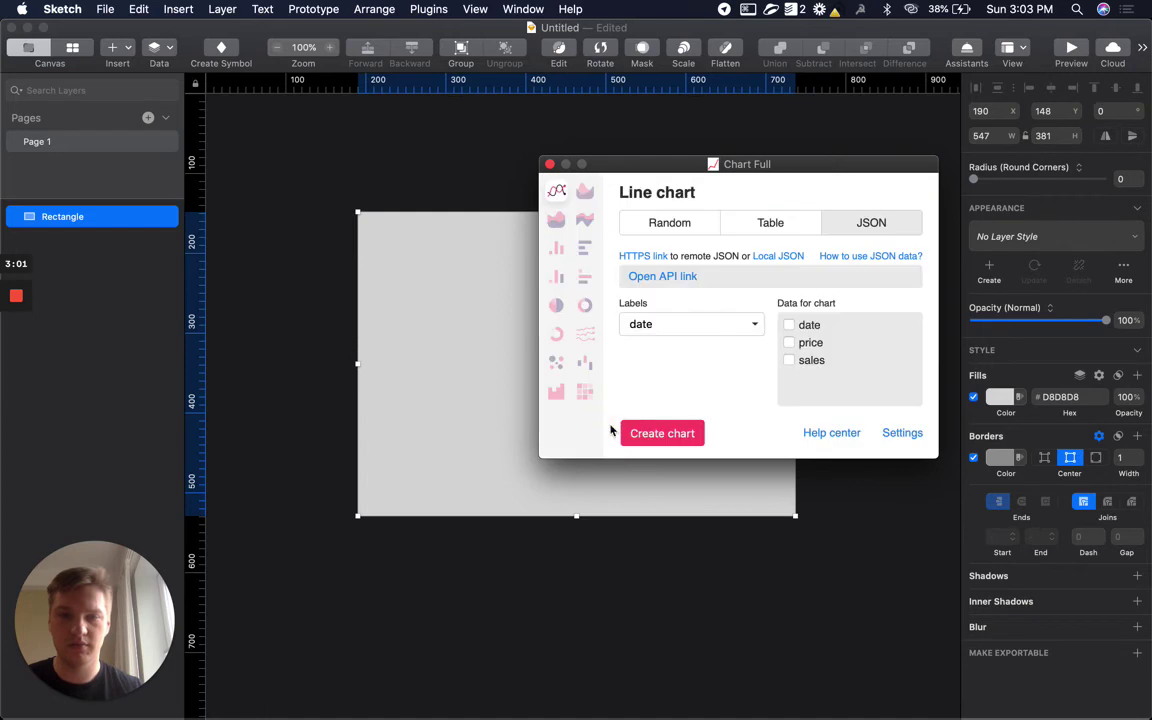
left_click(664, 278)
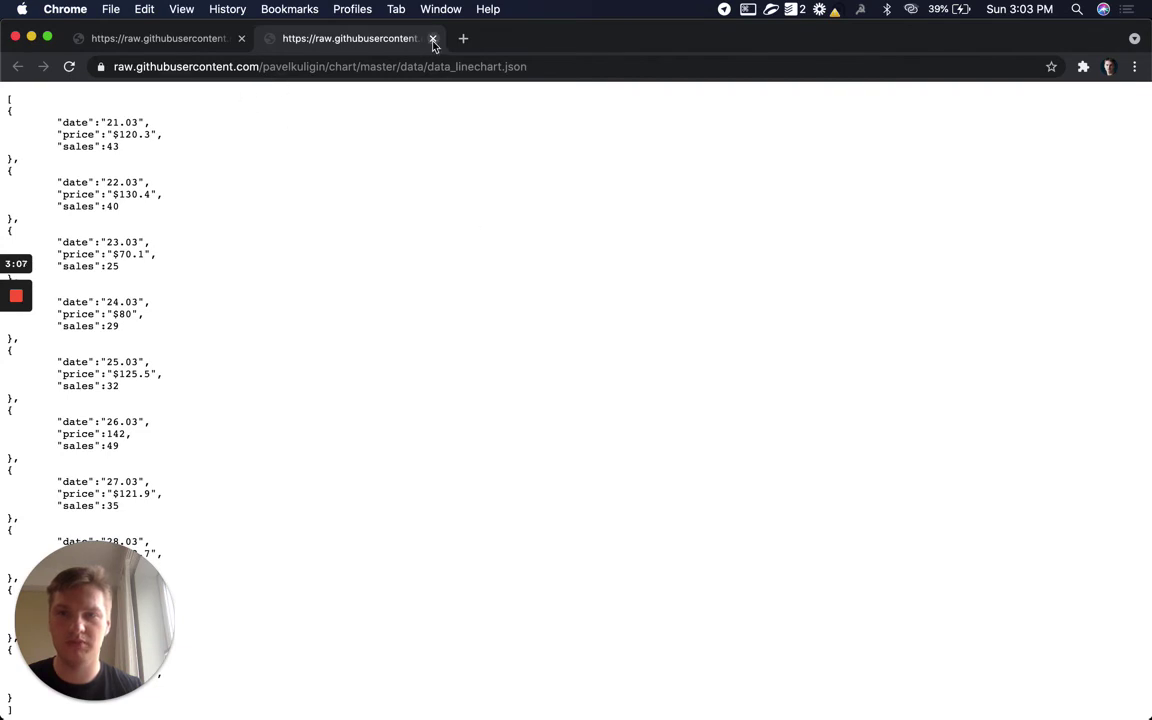
- Close the extra JSON tab, then set date as chart labels and tick price and sales
left_click(433, 39)
mouse_move(1130, 300)
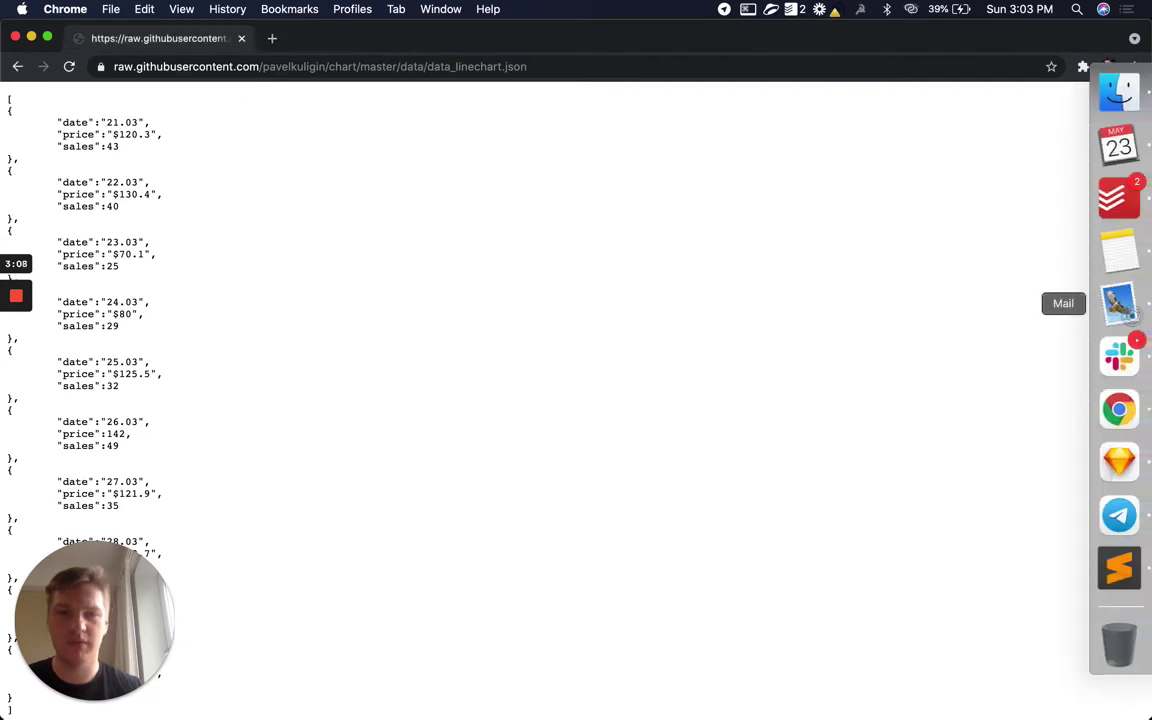
left_click(1122, 462)
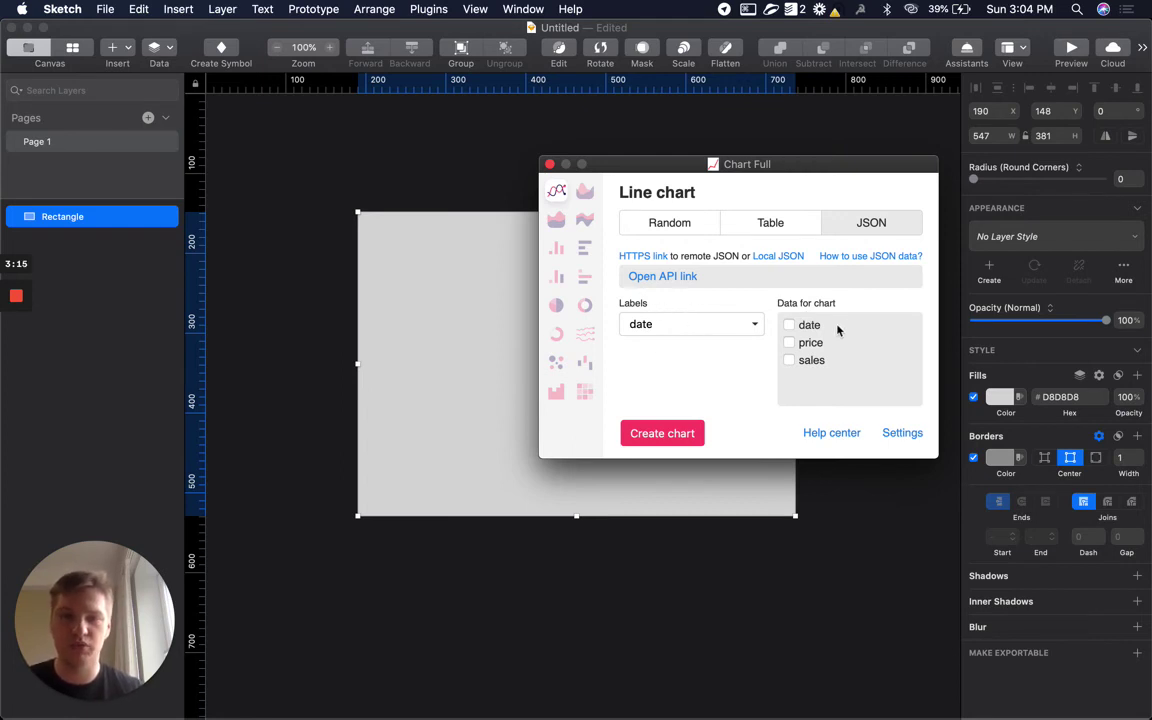
left_click(672, 332)
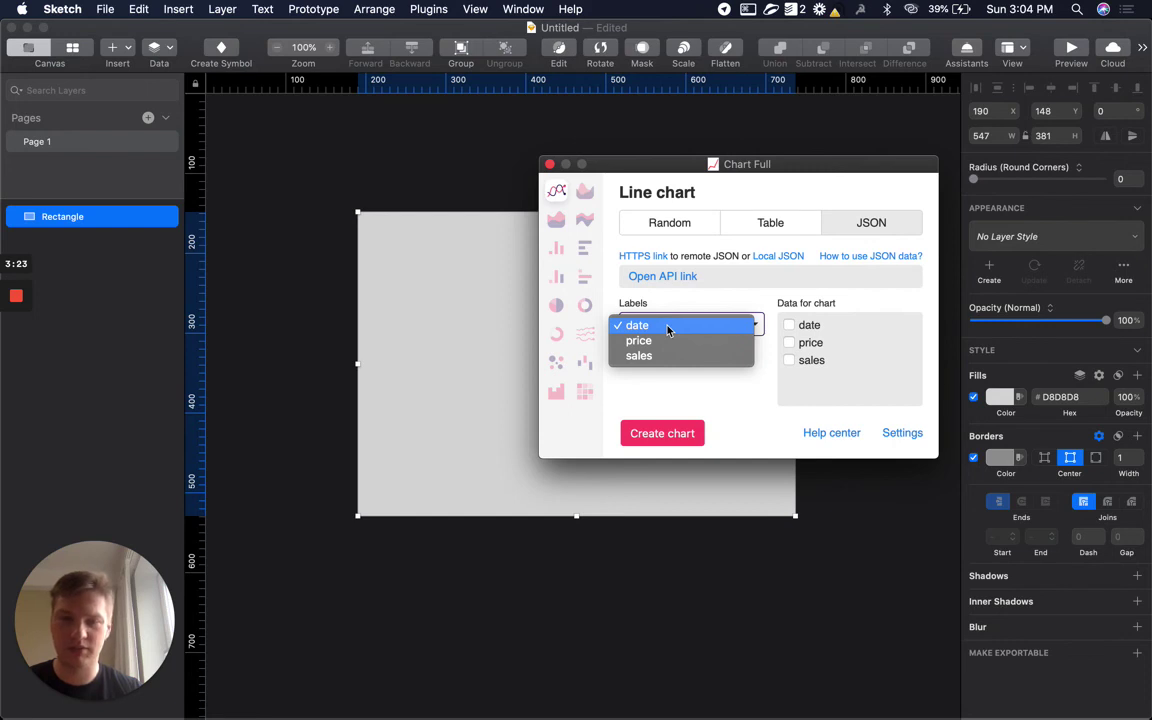
left_click(668, 328)
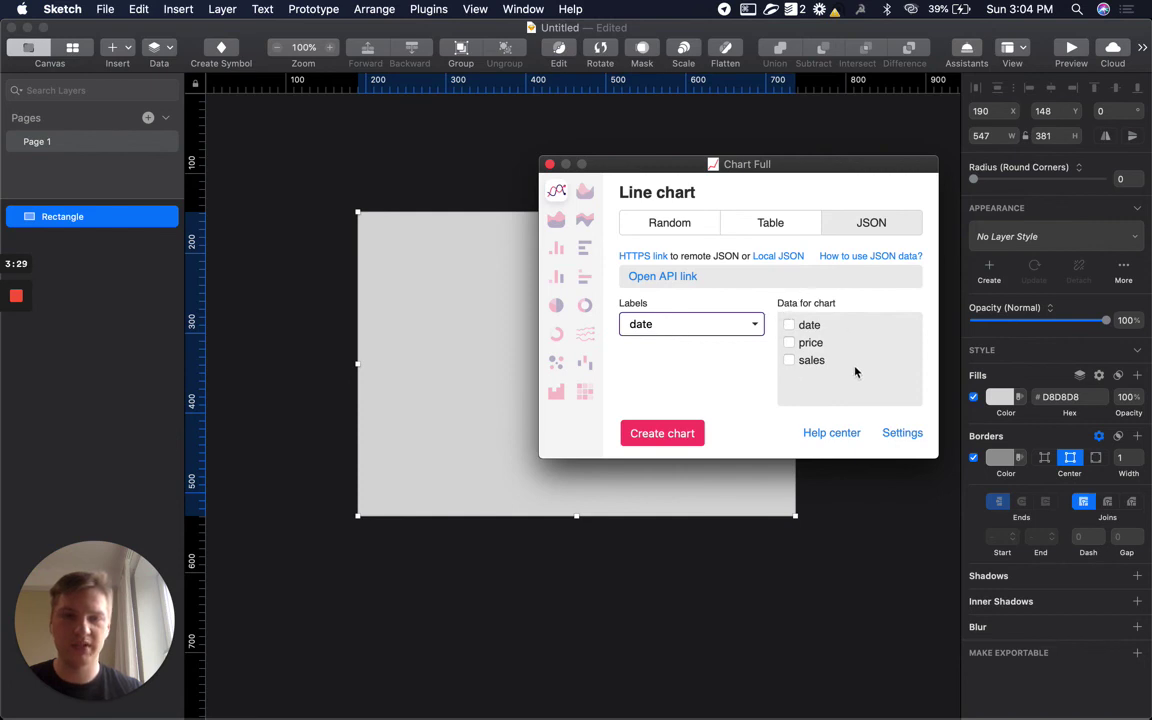
left_click(810, 344)
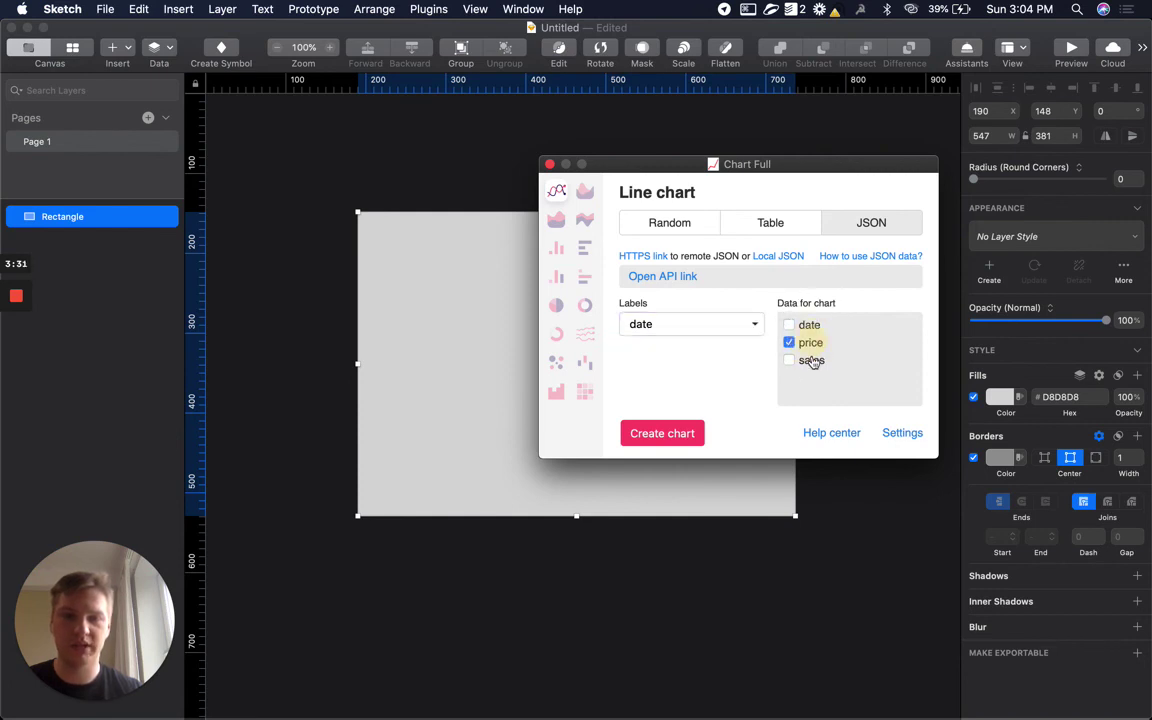
left_click(812, 361)
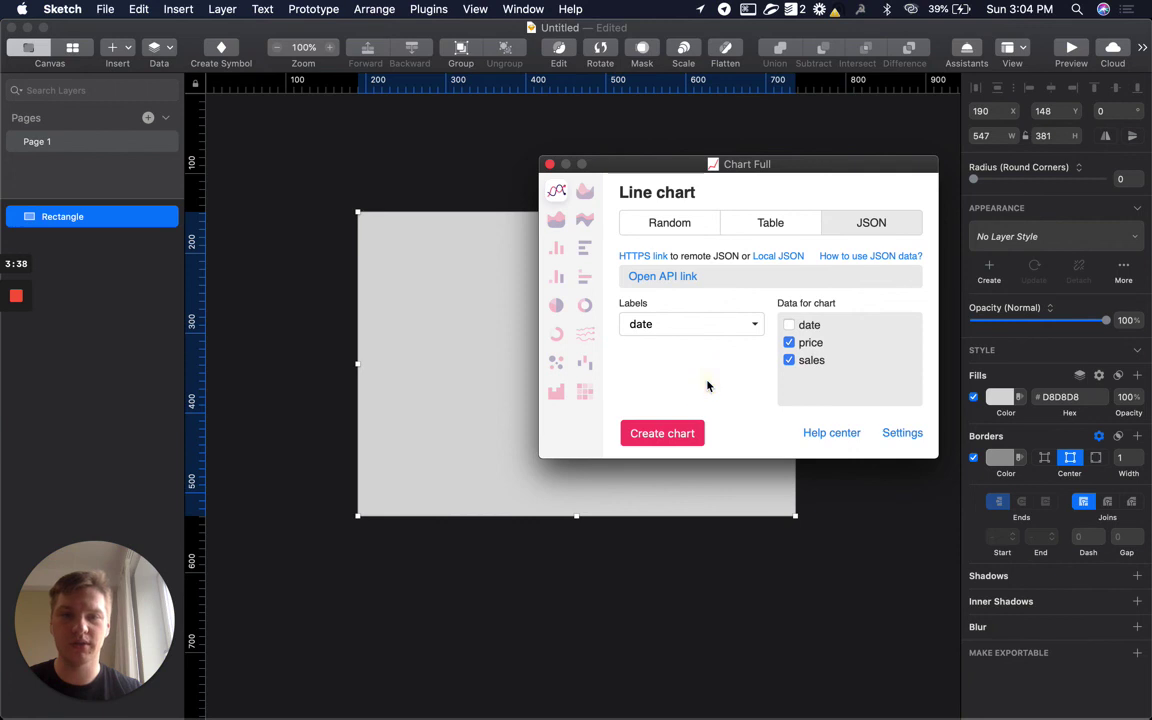
- Generate the line chart plotting price and sales over dates 21.03 to 30.03
left_click(663, 435)
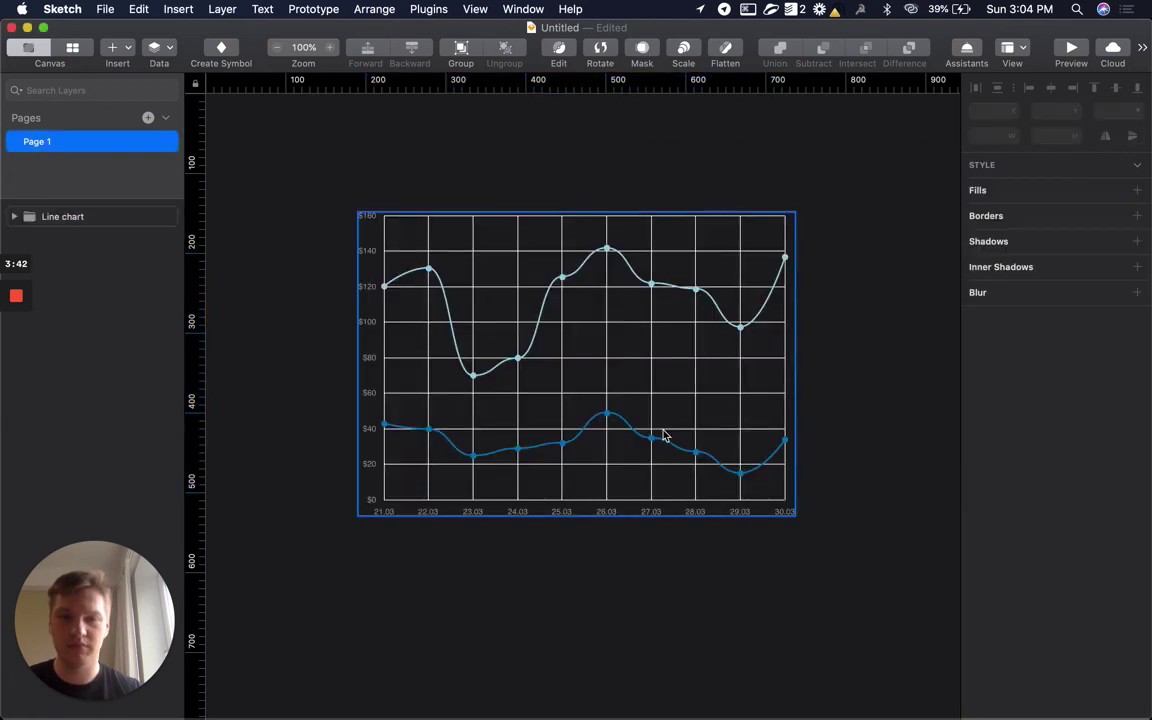